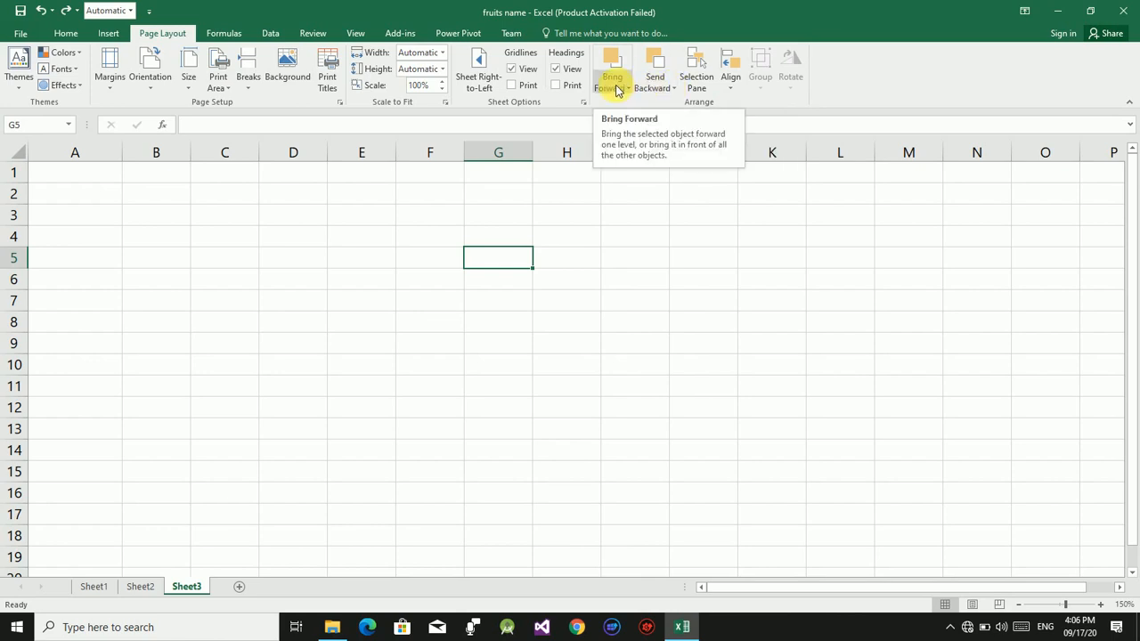
click(617, 89)
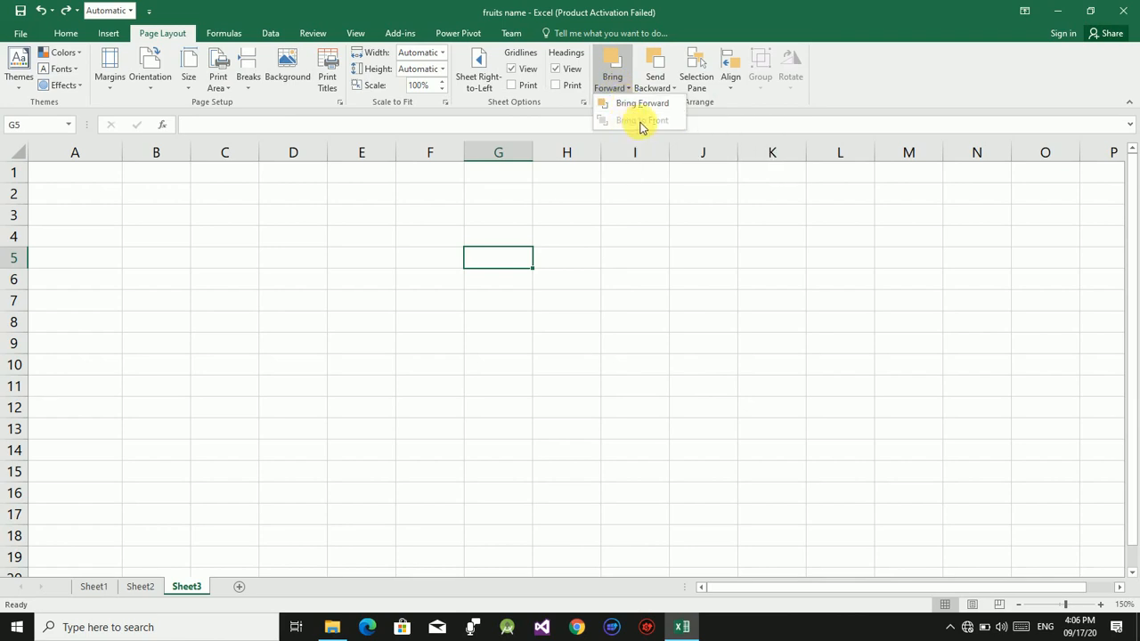
click(661, 82)
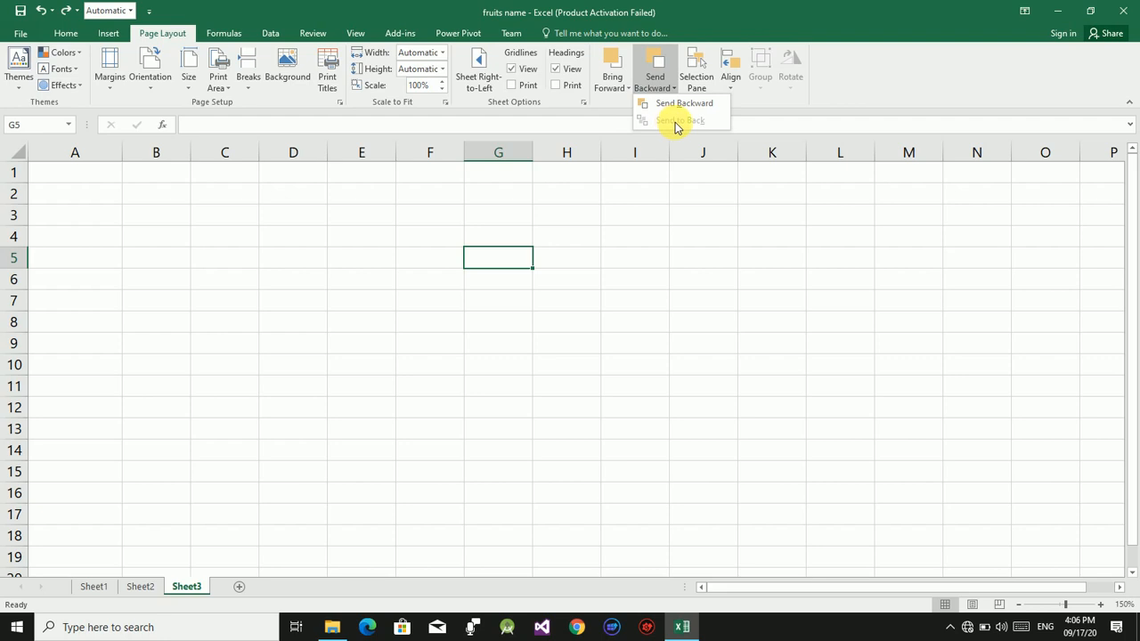
click(627, 90)
click(627, 91)
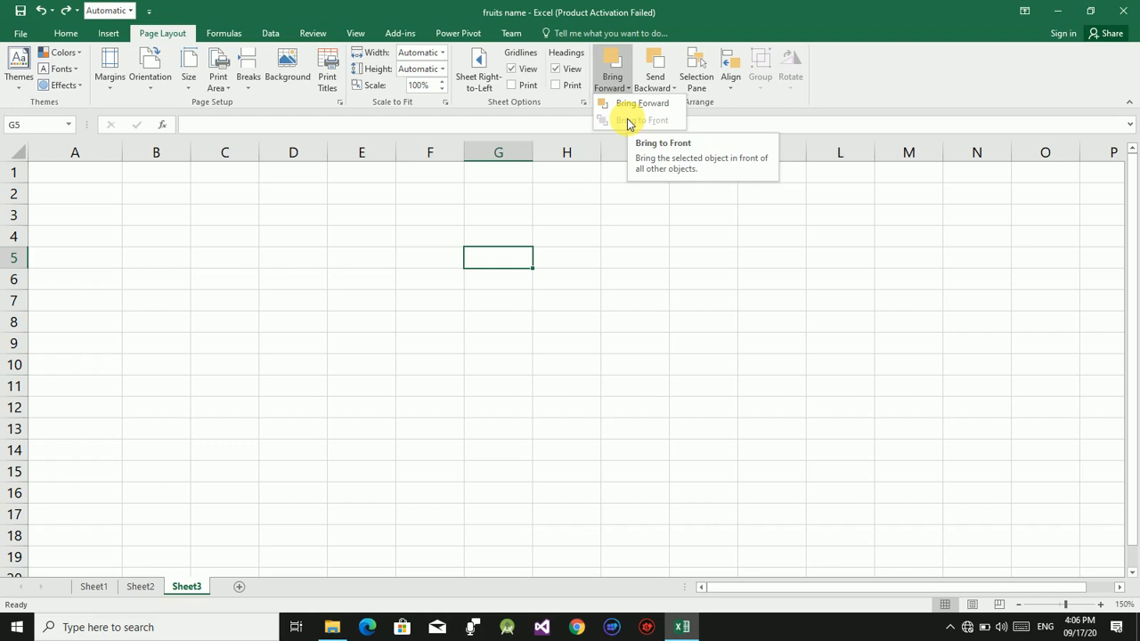
click(323, 221)
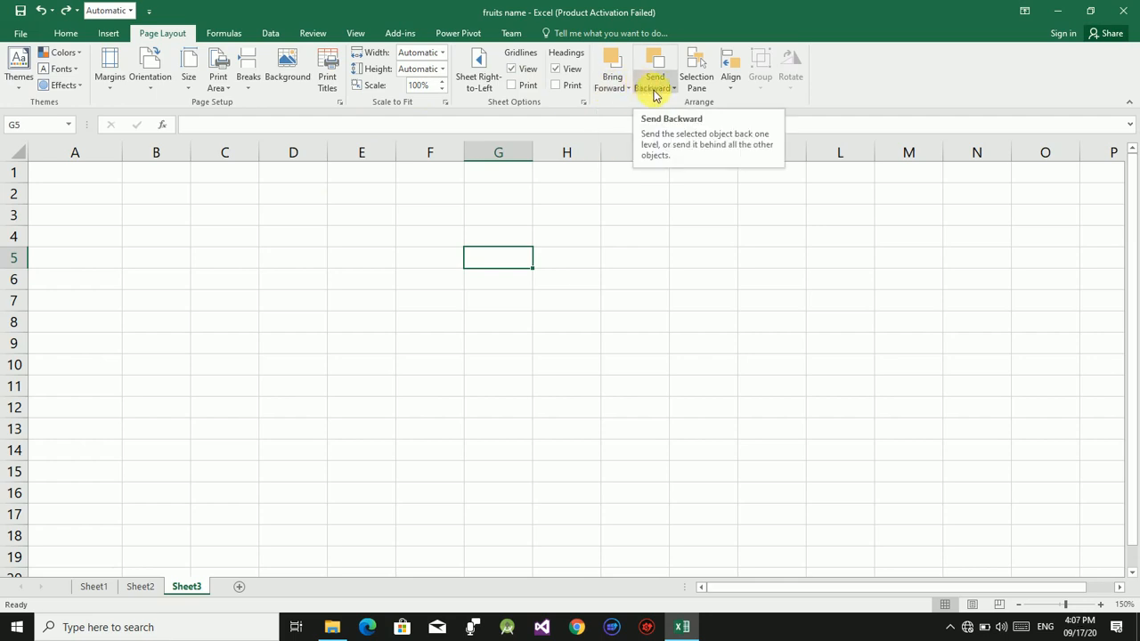
Step: Draw a rounded rectangle about 1.46" high and 3.33" wide covering cells D4 to H10
click(109, 34)
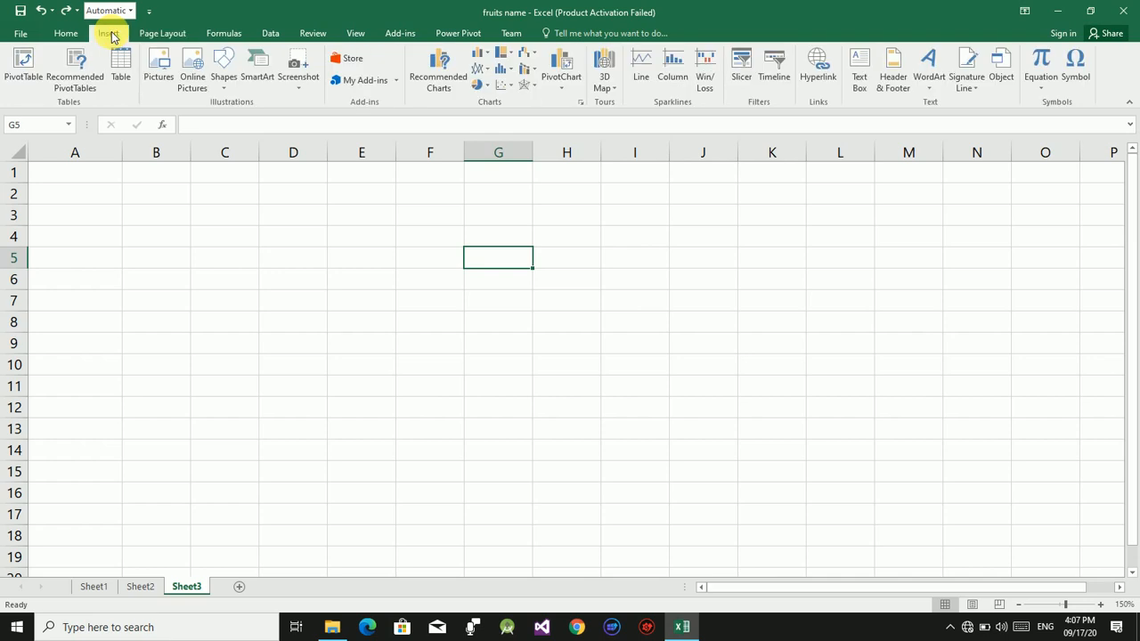
click(256, 80)
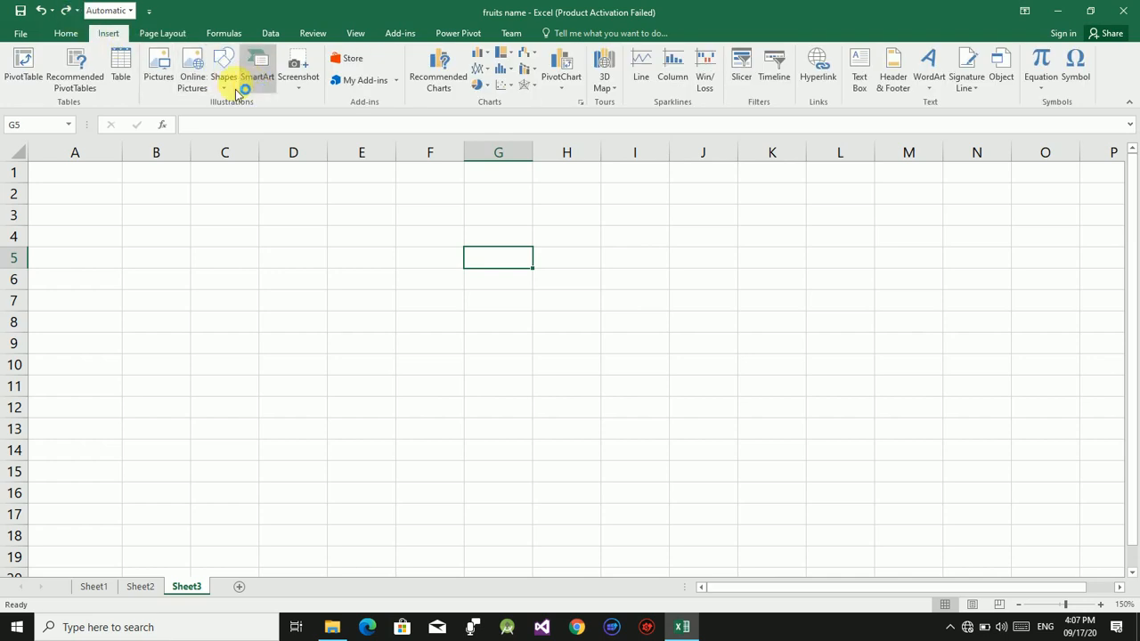
click(228, 85)
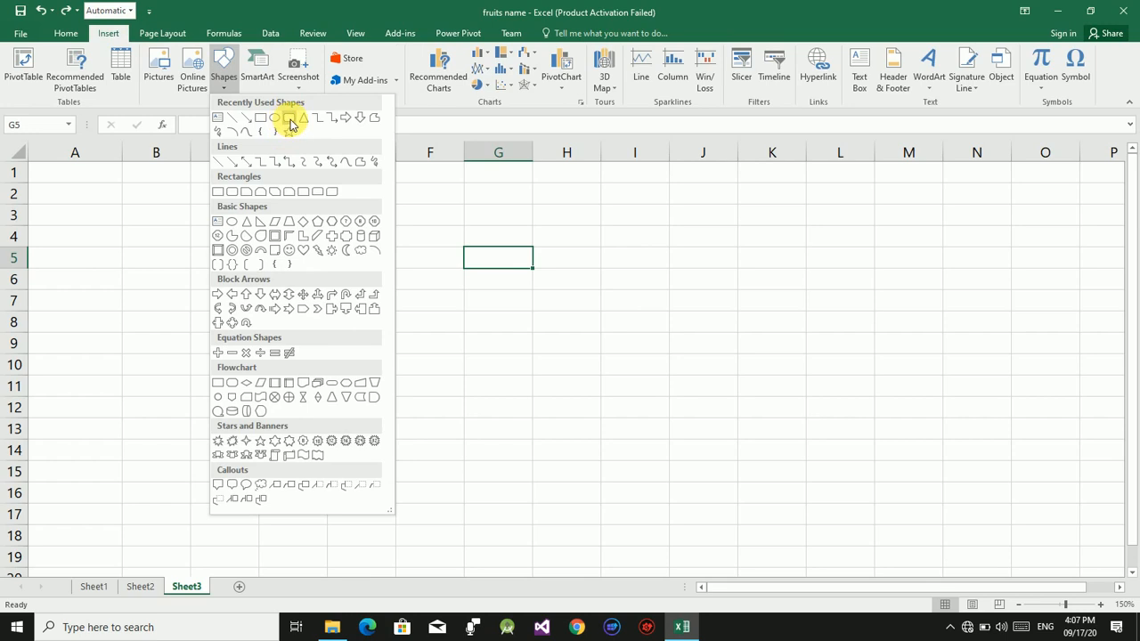
click(289, 122)
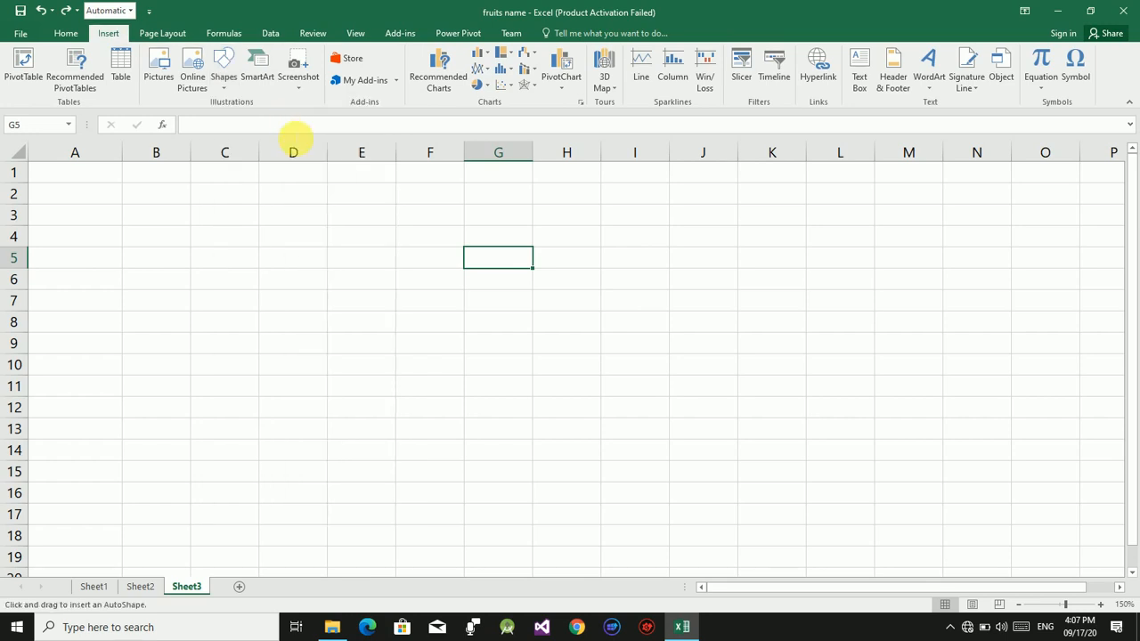
mouse_move(258, 225)
mouse_down()
mouse_move(267, 254)
mouse_move(329, 314)
mouse_move(398, 354)
mouse_move(584, 378)
mouse_up()
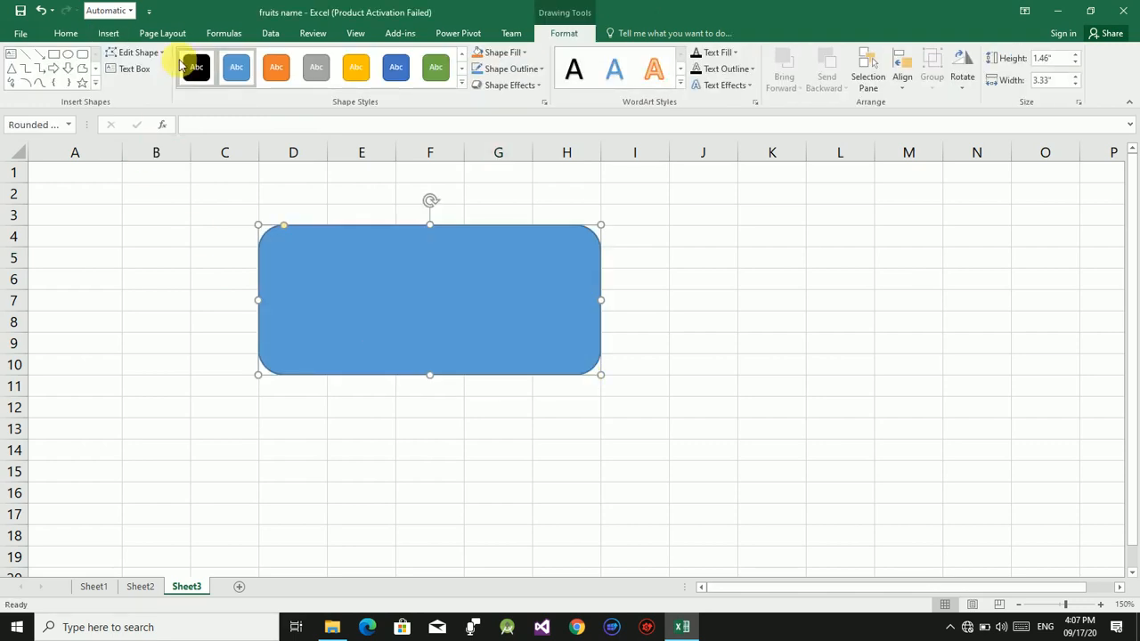
Step: Draw an oval about 1.04" high and 4.67" wide over the rounded rectangle, spanning cells C5 to I9
click(105, 34)
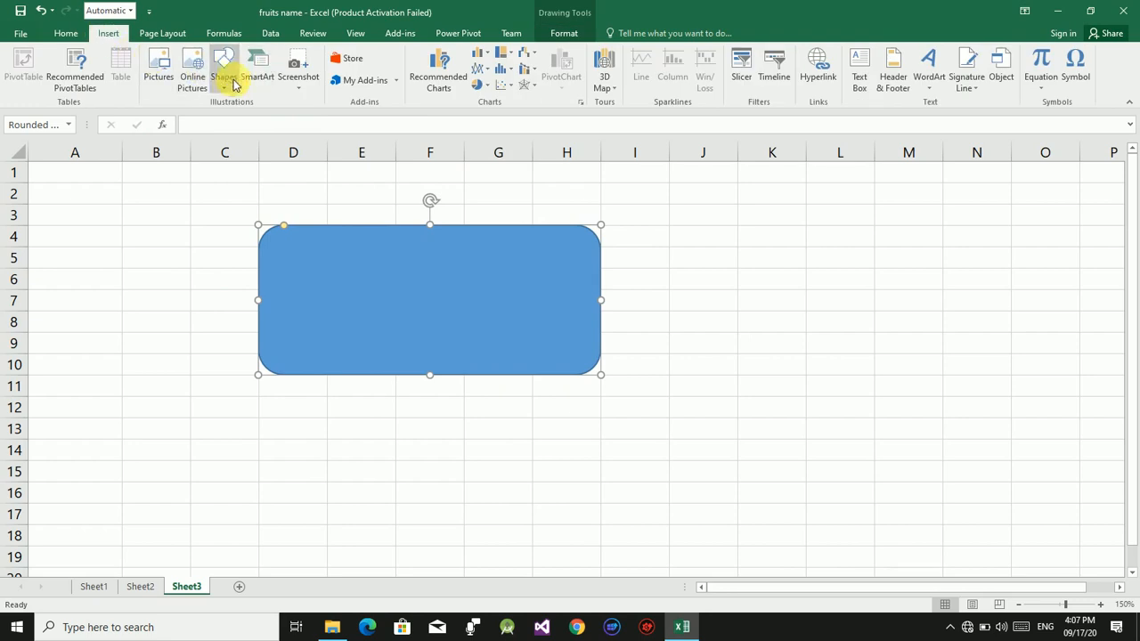
click(224, 85)
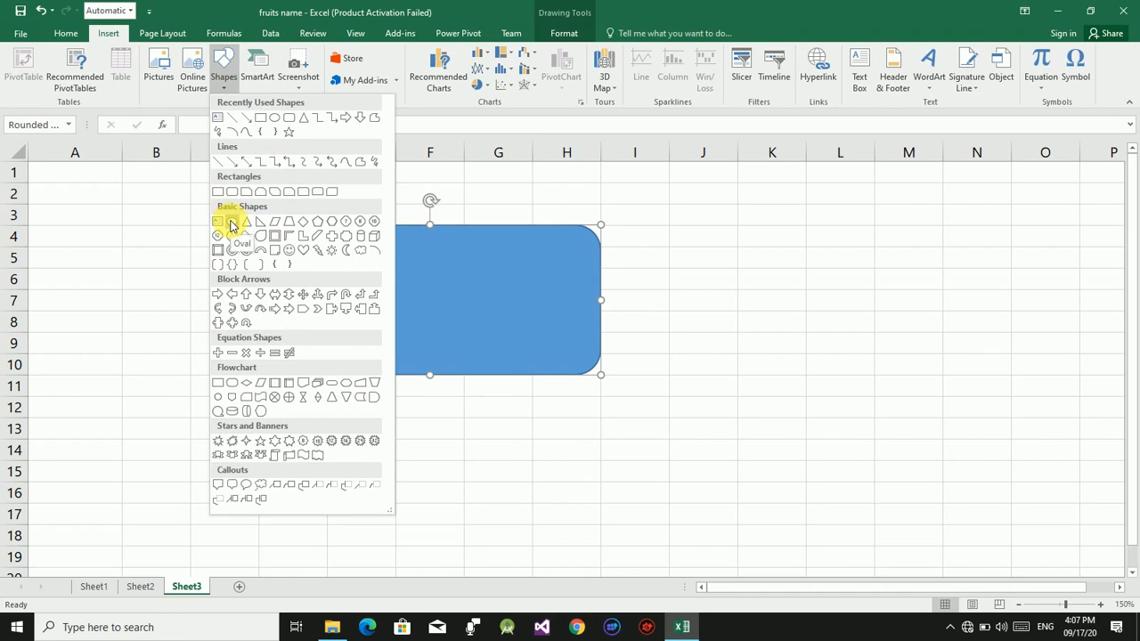
click(231, 223)
mouse_move(189, 246)
mouse_down()
mouse_move(312, 316)
mouse_move(469, 356)
mouse_move(620, 343)
mouse_move(660, 356)
mouse_move(659, 332)
mouse_move(659, 354)
mouse_move(648, 345)
mouse_up()
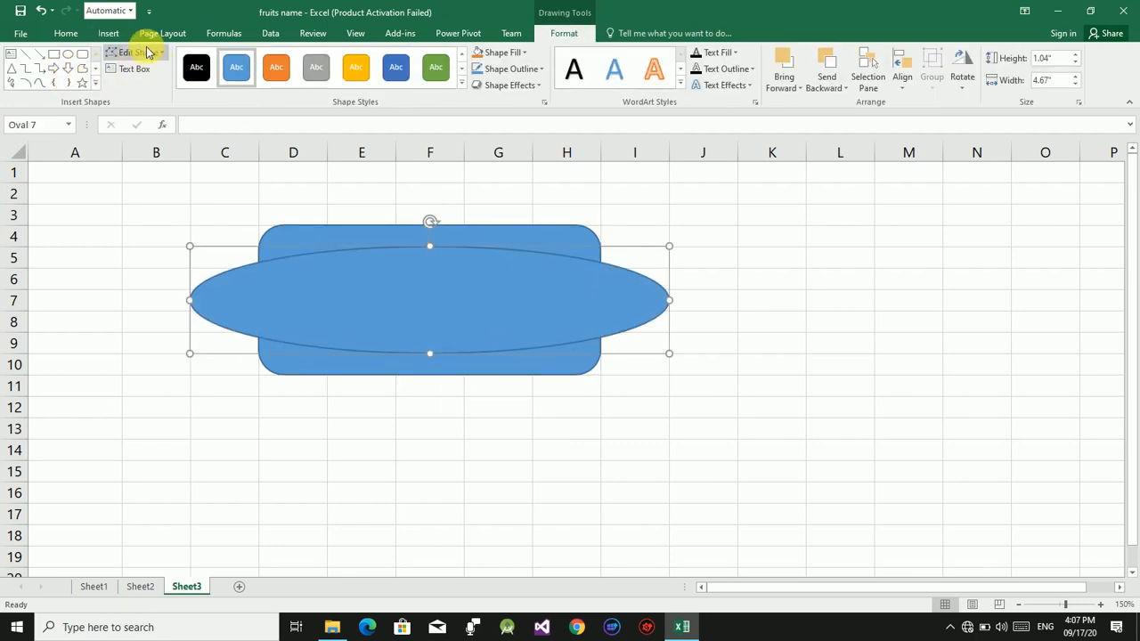
Step: Draw a cross about 0.63" high and 0.67" wide at the centre of the oval, in cells F6 to F8
click(107, 34)
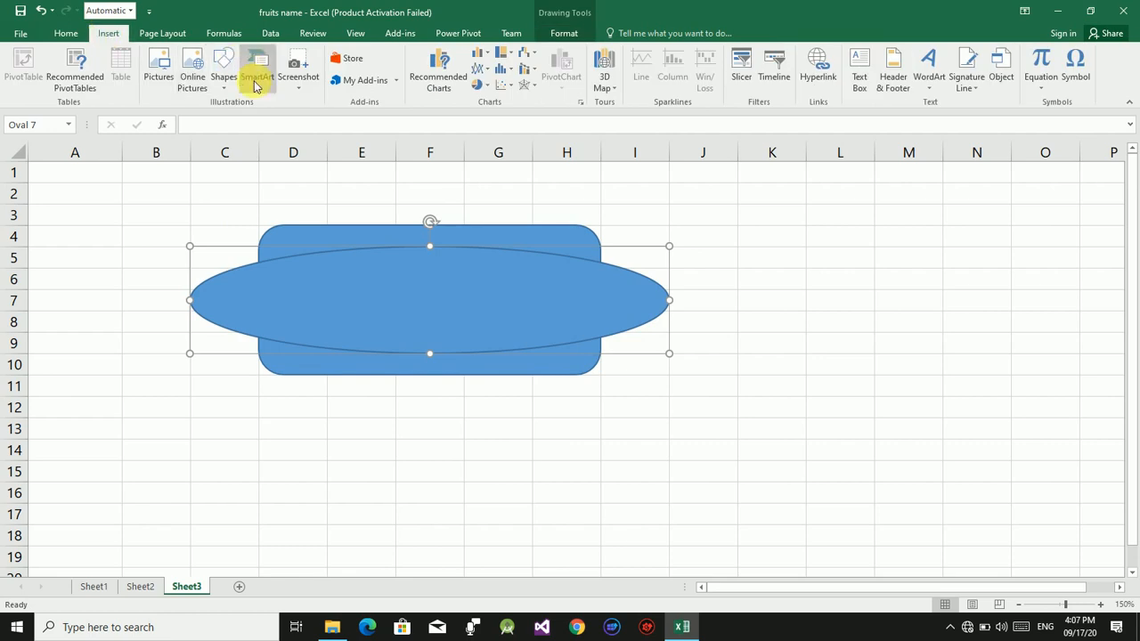
click(222, 80)
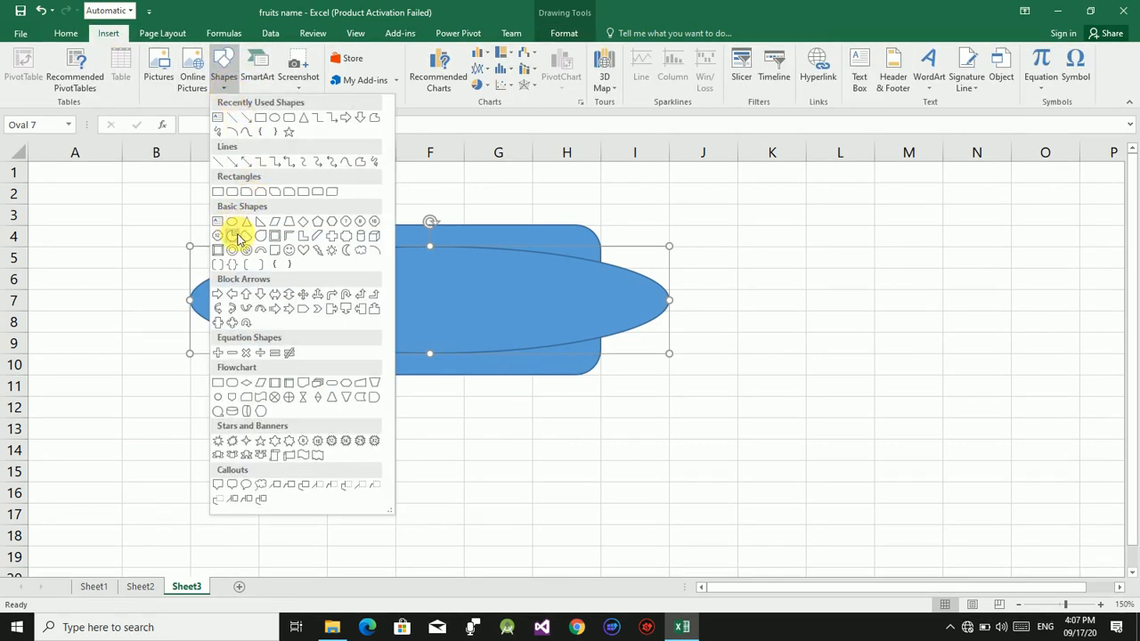
click(332, 238)
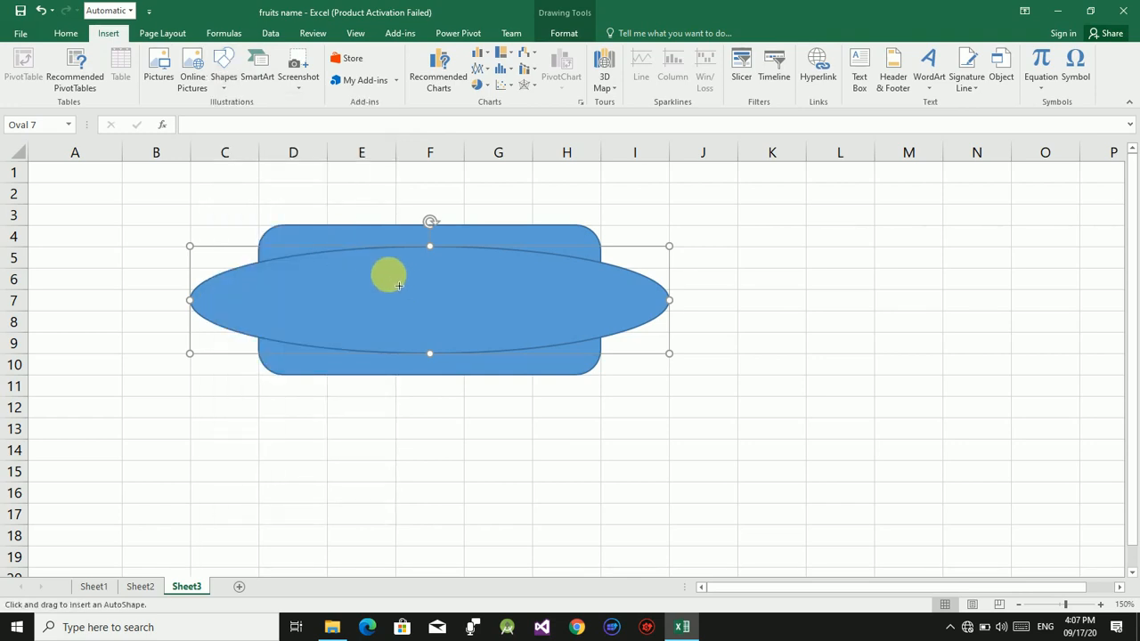
mouse_move(395, 268)
mouse_down()
mouse_move(443, 331)
mouse_move(493, 336)
mouse_up()
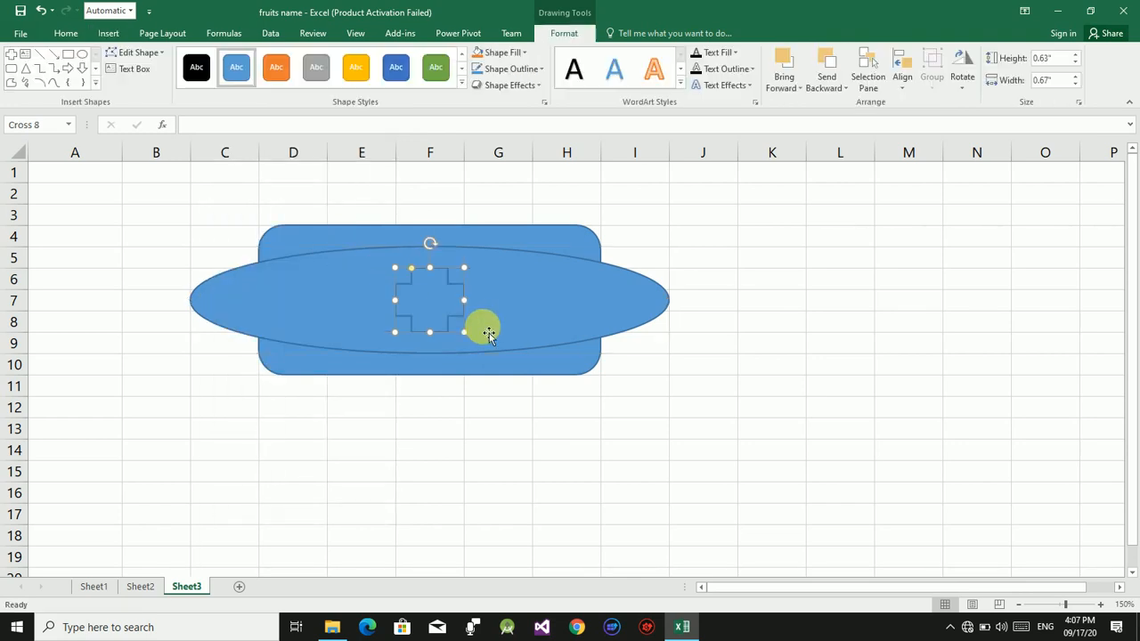
Step: Apply filled shape styles to the three shapes: green for the rounded rectangle, black for the oval and gold for the cross
click(541, 246)
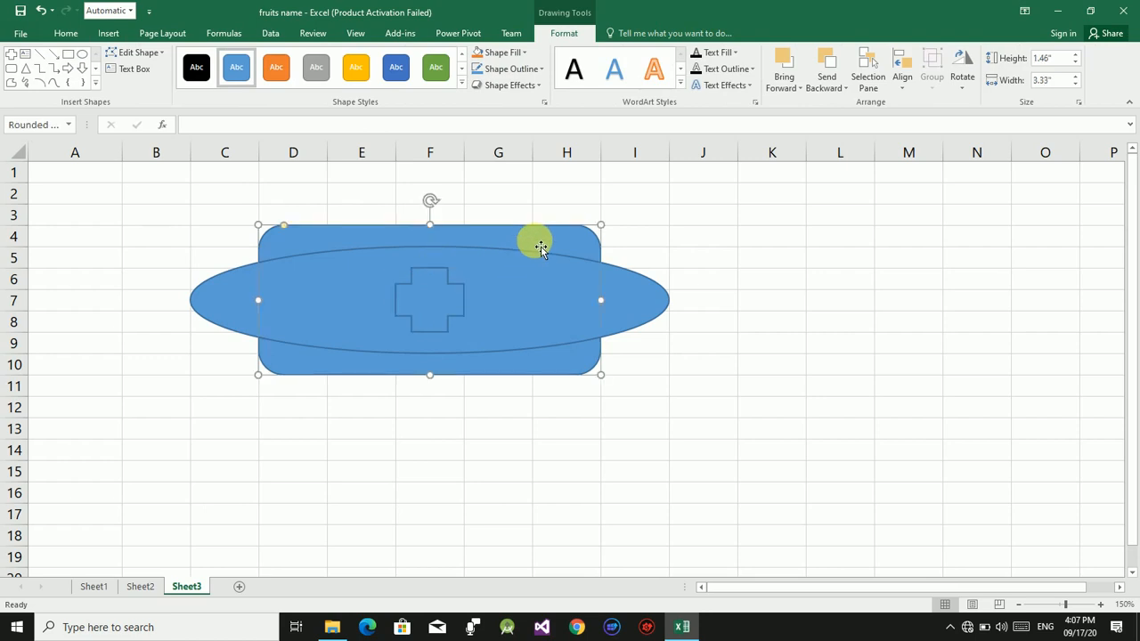
click(430, 79)
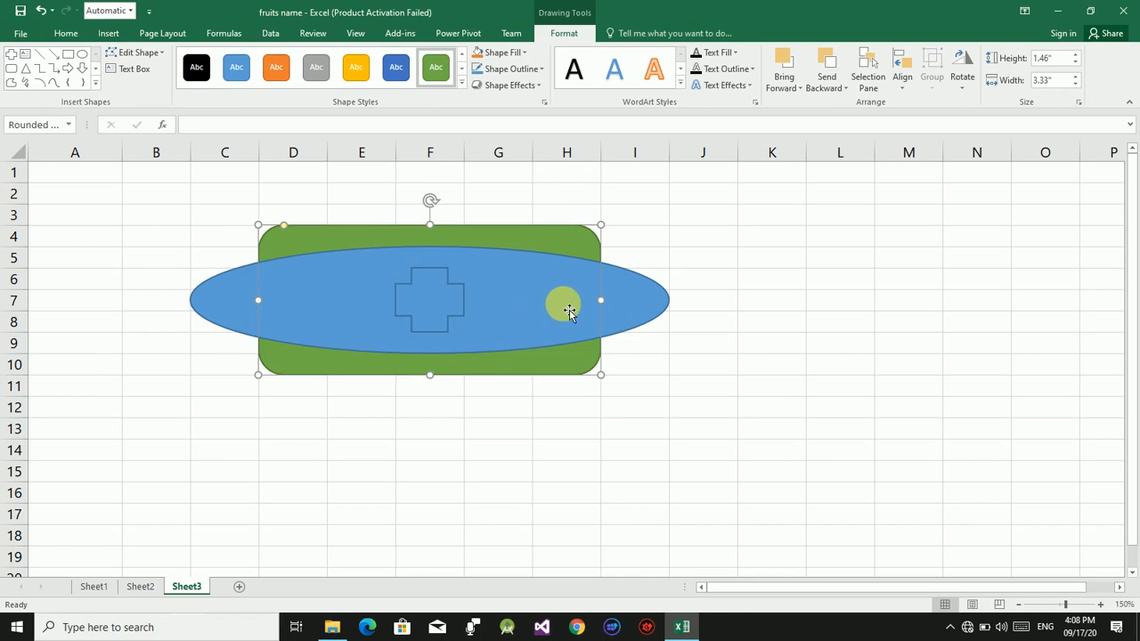
click(569, 309)
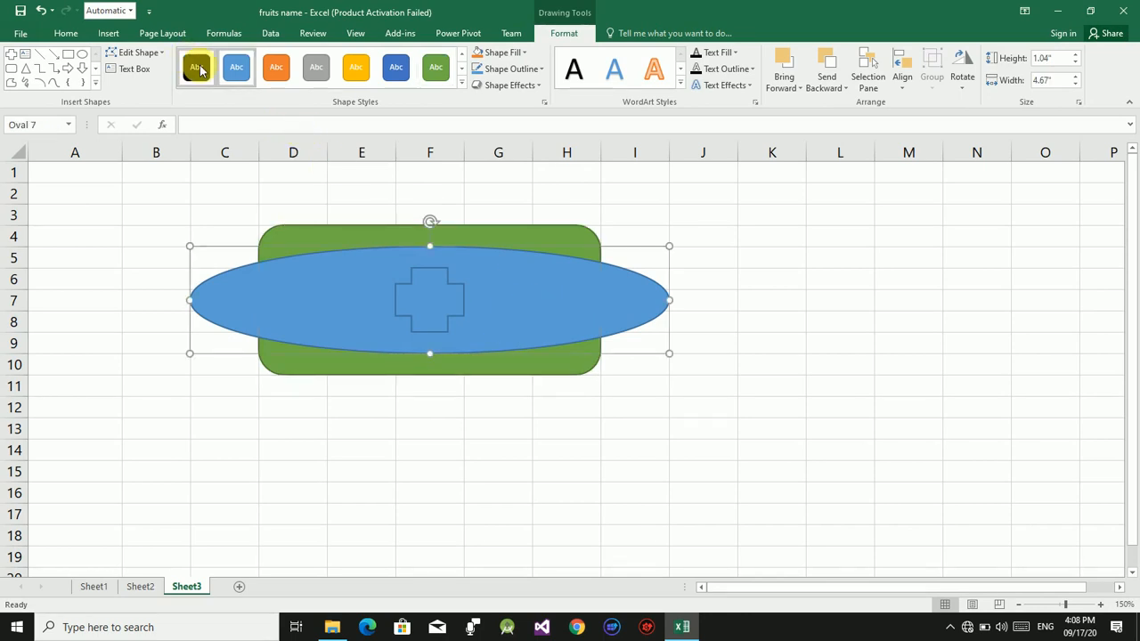
click(196, 68)
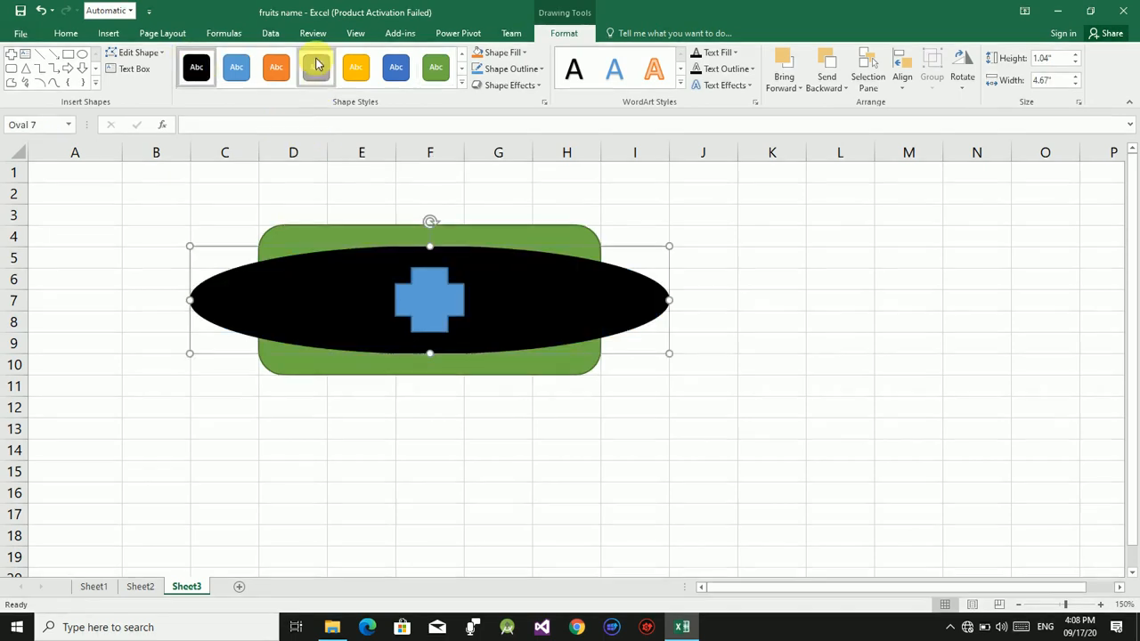
click(443, 304)
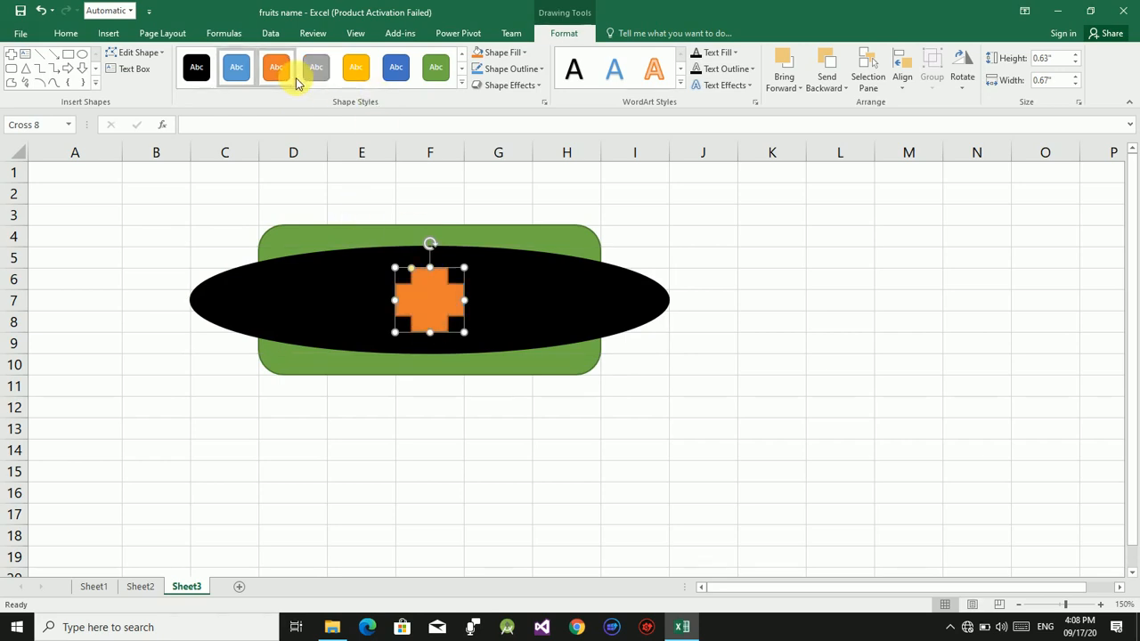
click(354, 77)
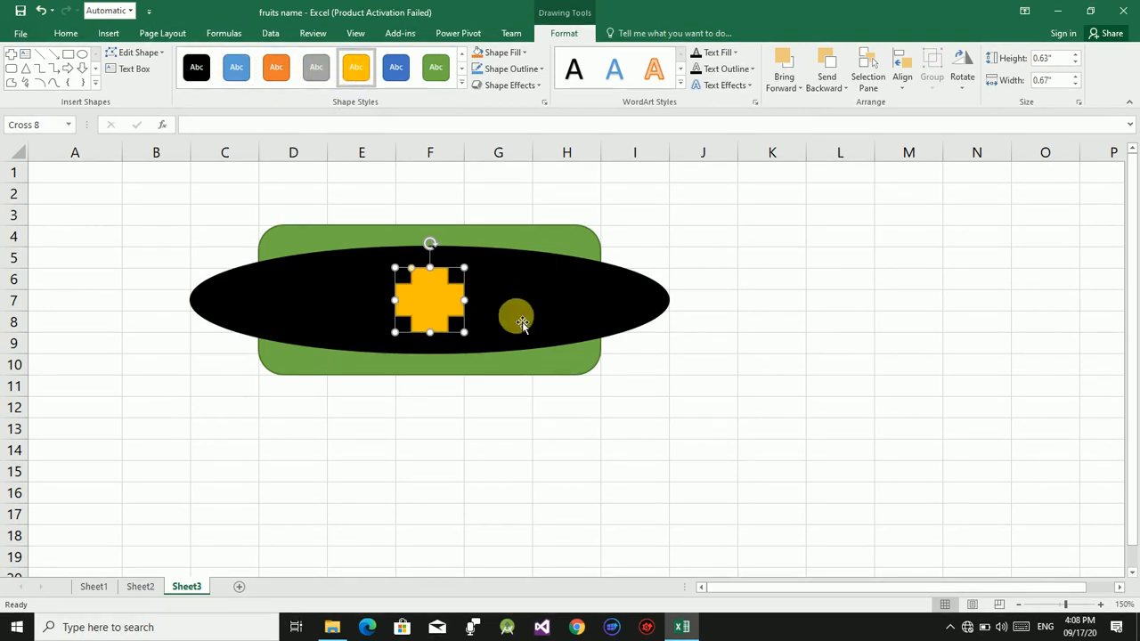
Step: Try bringing the green rounded rectangle forward by one level
click(536, 242)
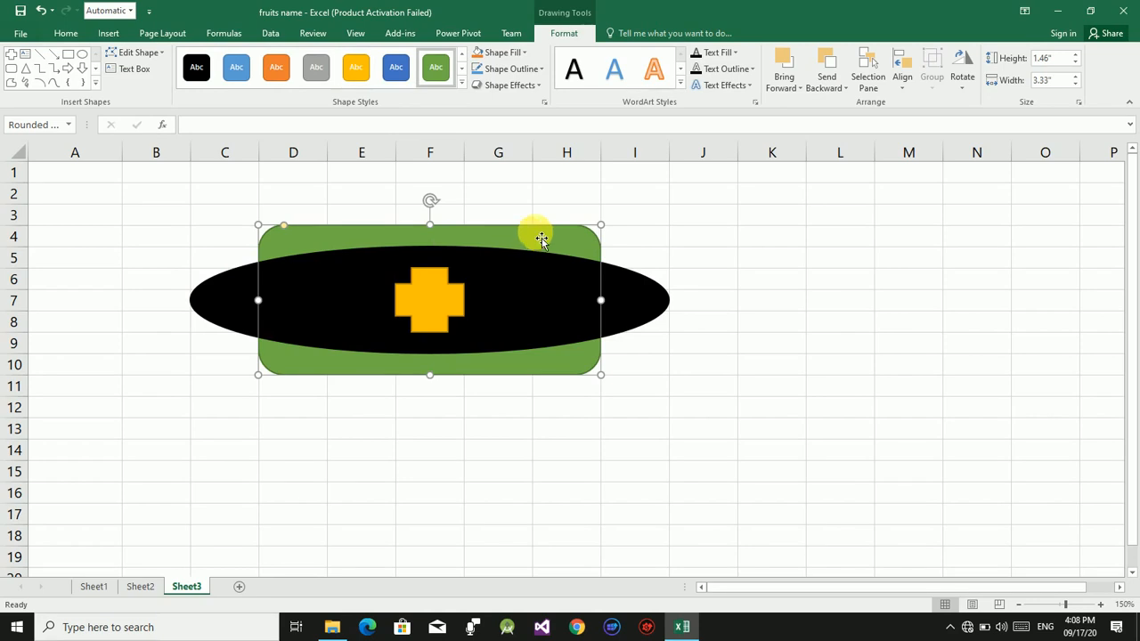
click(153, 37)
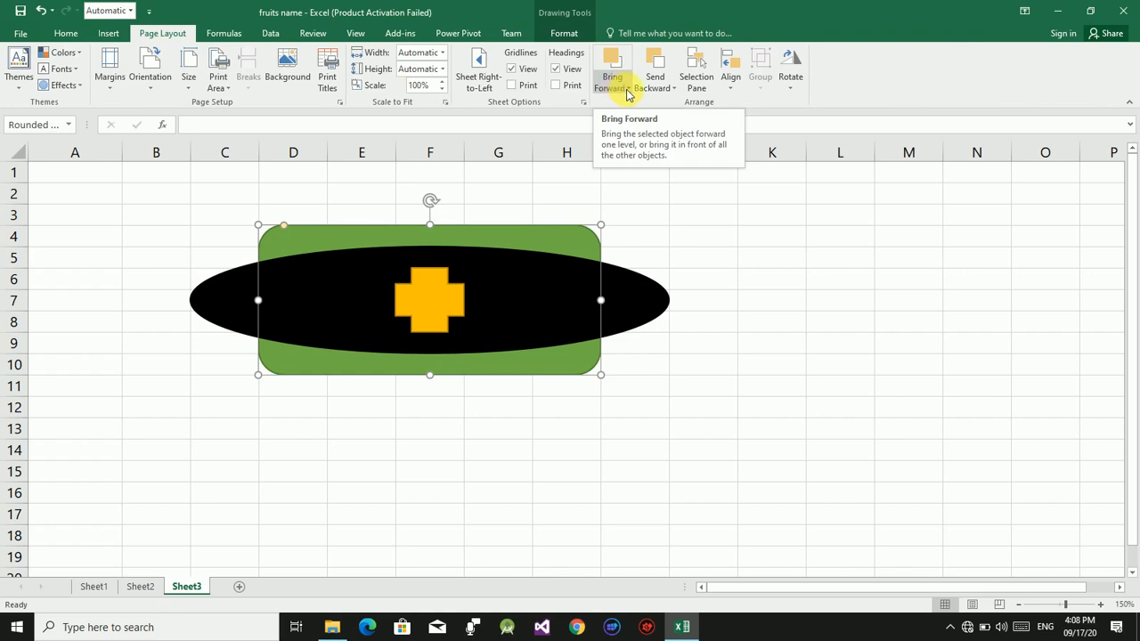
click(628, 91)
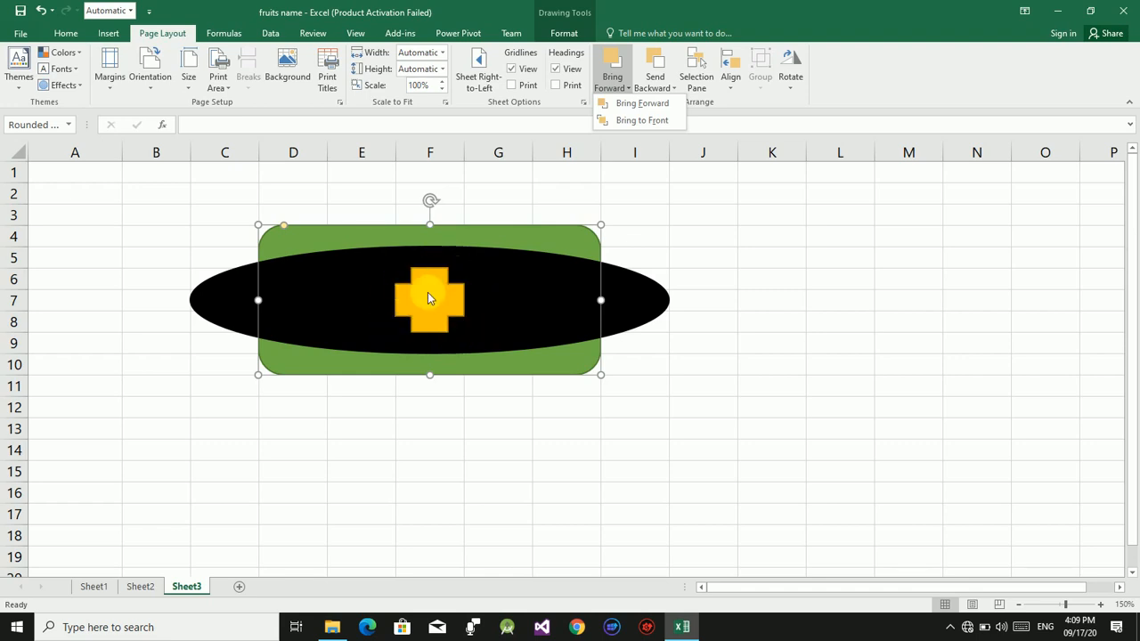
click(645, 104)
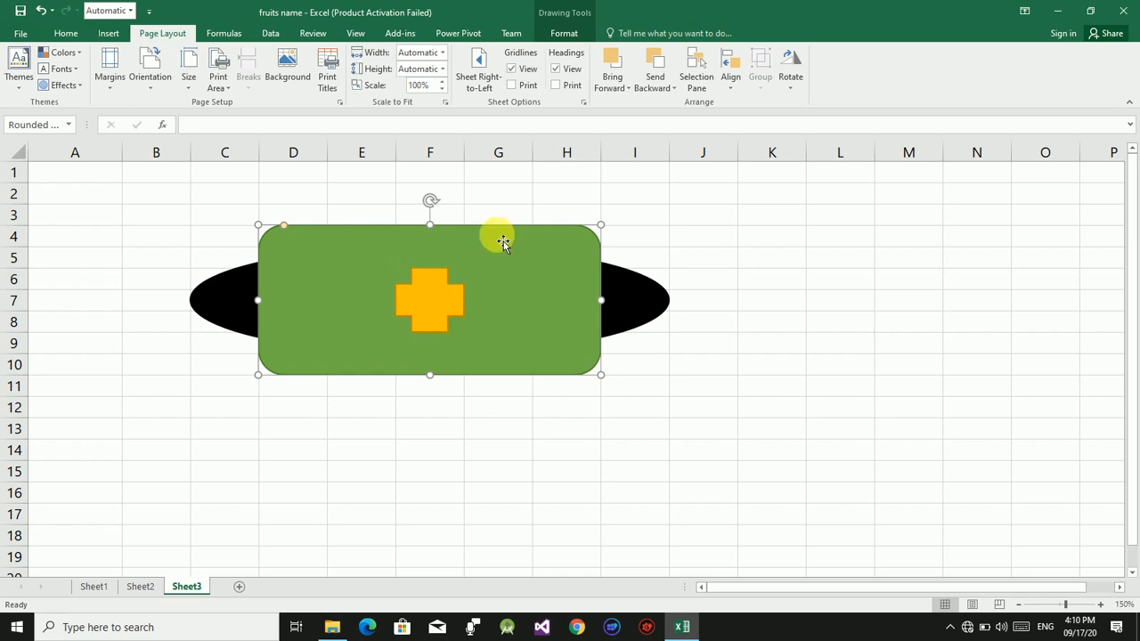
Step: Bring the green rounded rectangle to the front of all the other shapes
click(621, 92)
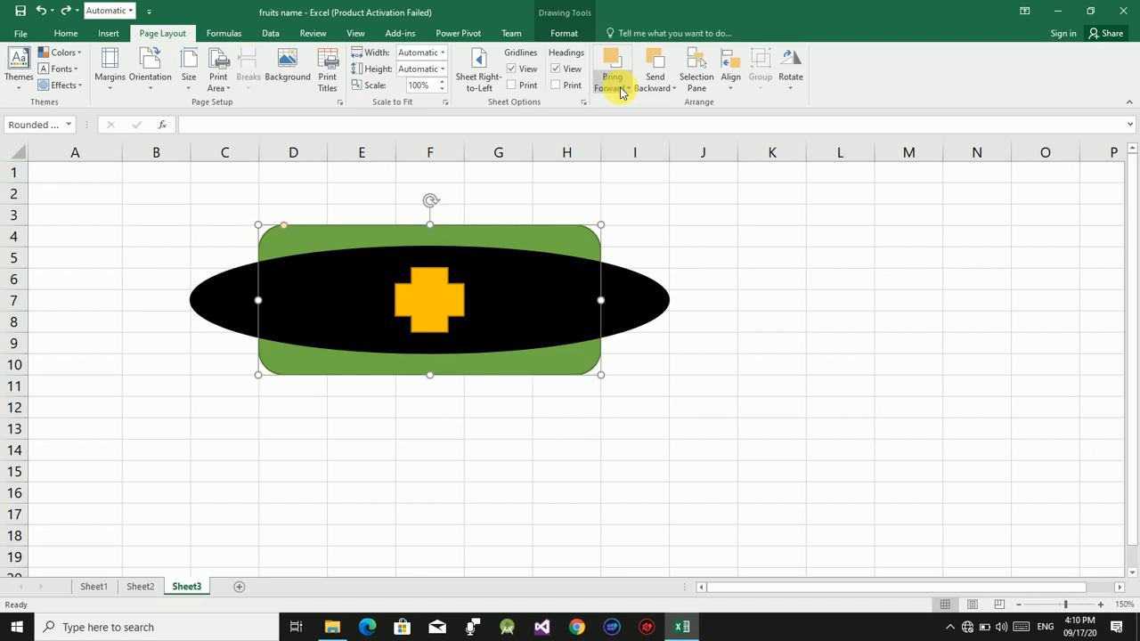
click(623, 89)
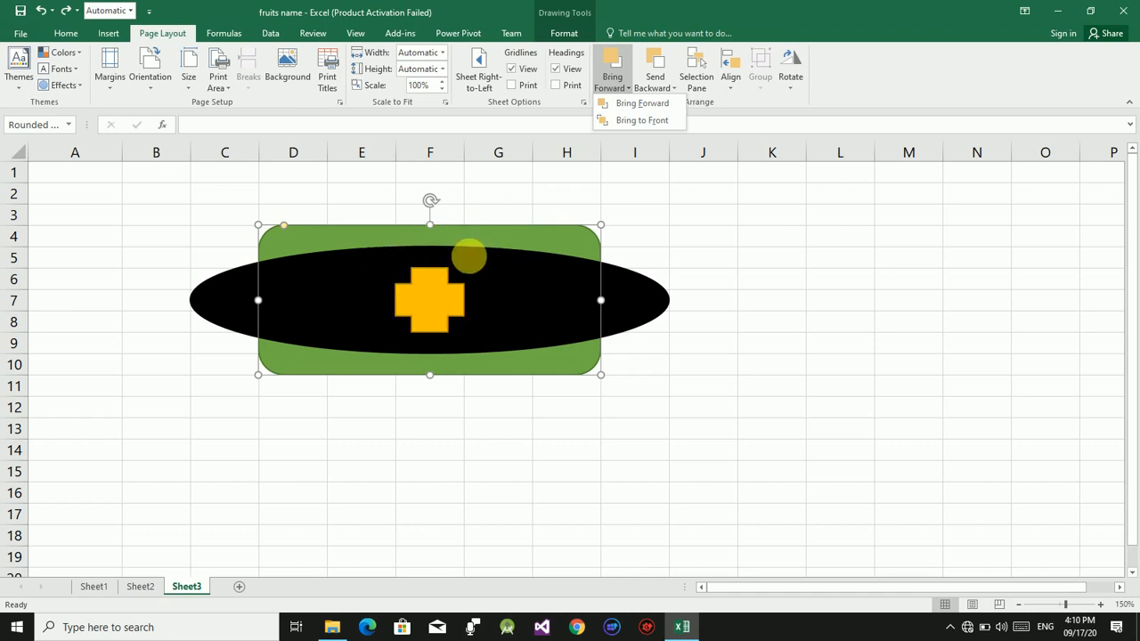
click(628, 121)
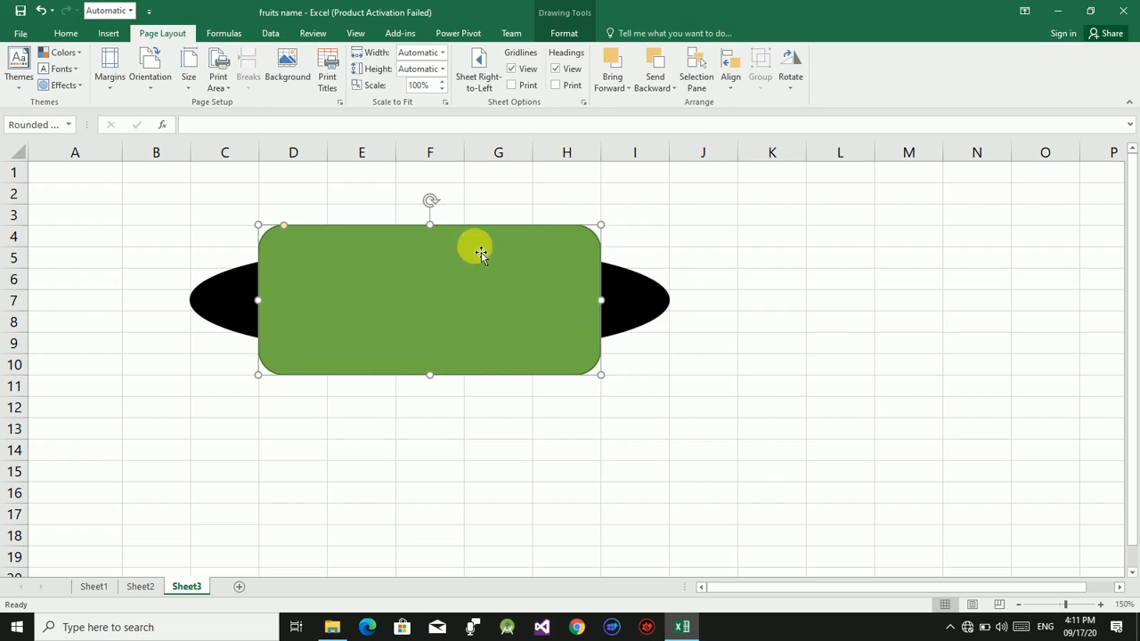
Step: Move the green rounded rectangle aside to about cells I8 to M14 and enlarge the gold cross to span E3 to G11
drag(428, 279, 770, 366)
click(403, 305)
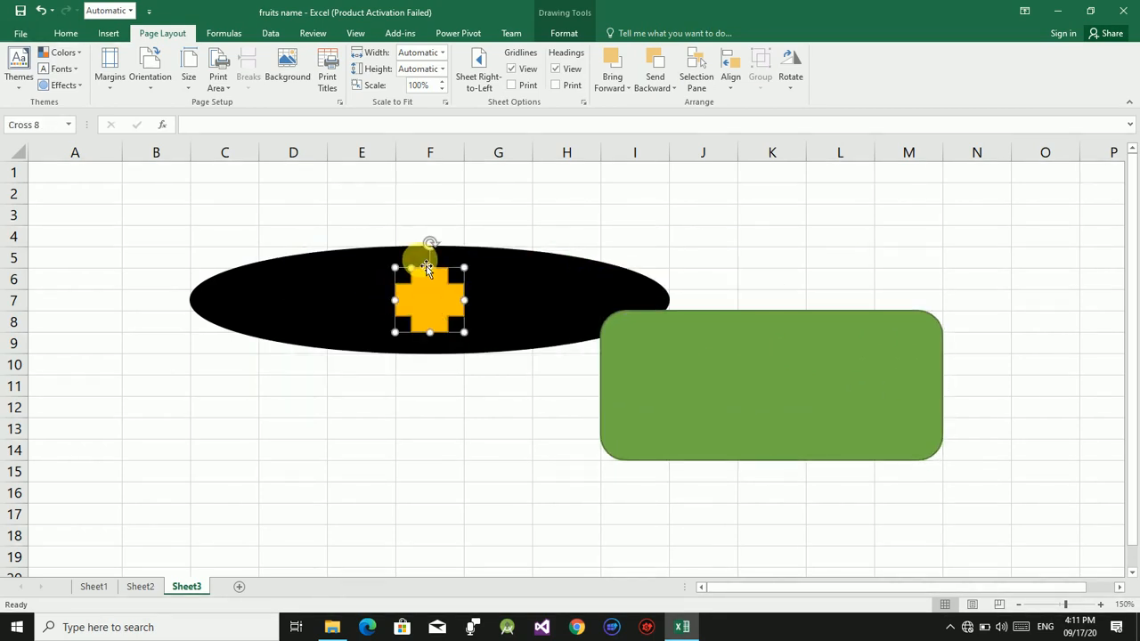
drag(430, 267, 430, 204)
drag(465, 268, 533, 268)
drag(395, 269, 327, 268)
drag(430, 333, 428, 397)
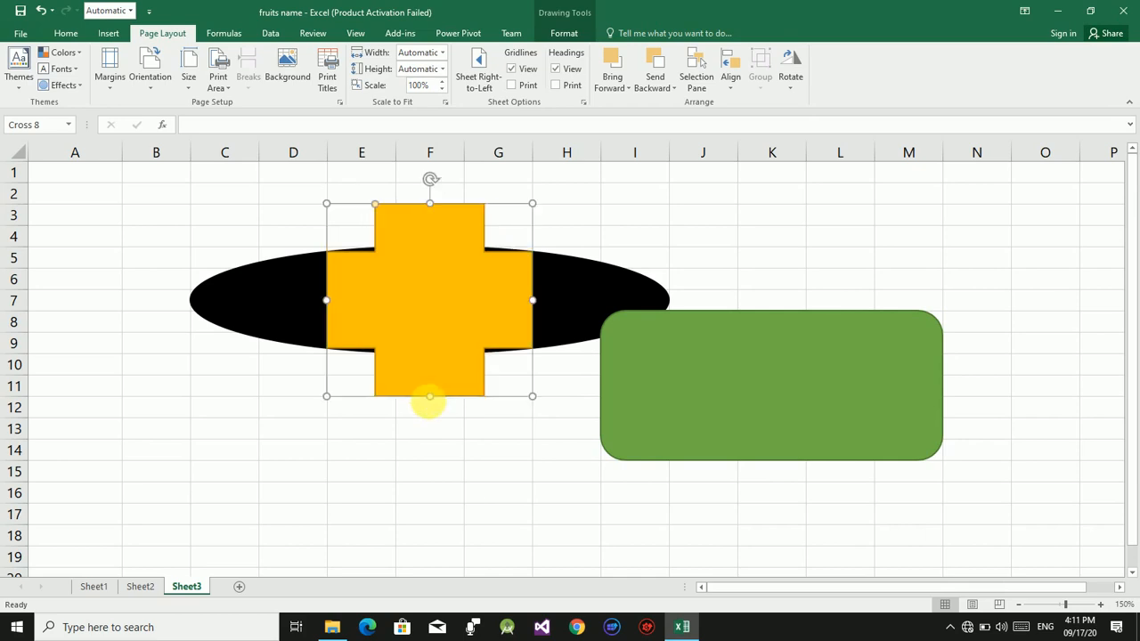
Step: Move the green rounded rectangle back over the oval and the cross, around cells D4 to H10
click(672, 401)
drag(746, 422, 390, 333)
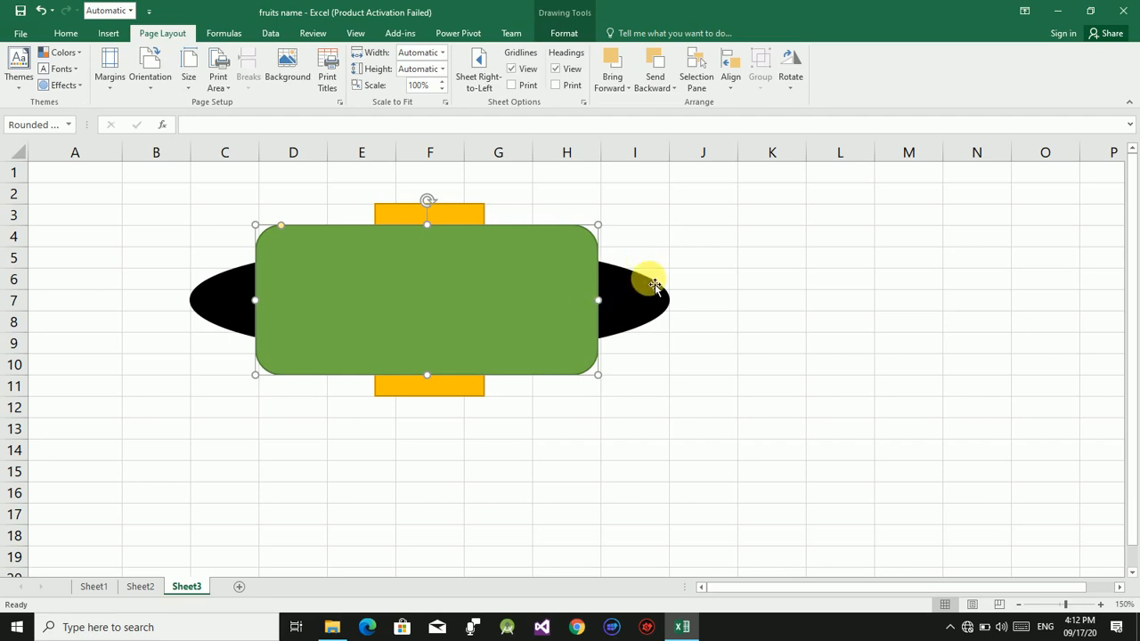
Step: Send the green rounded rectangle backward by one level and undo that change
click(657, 81)
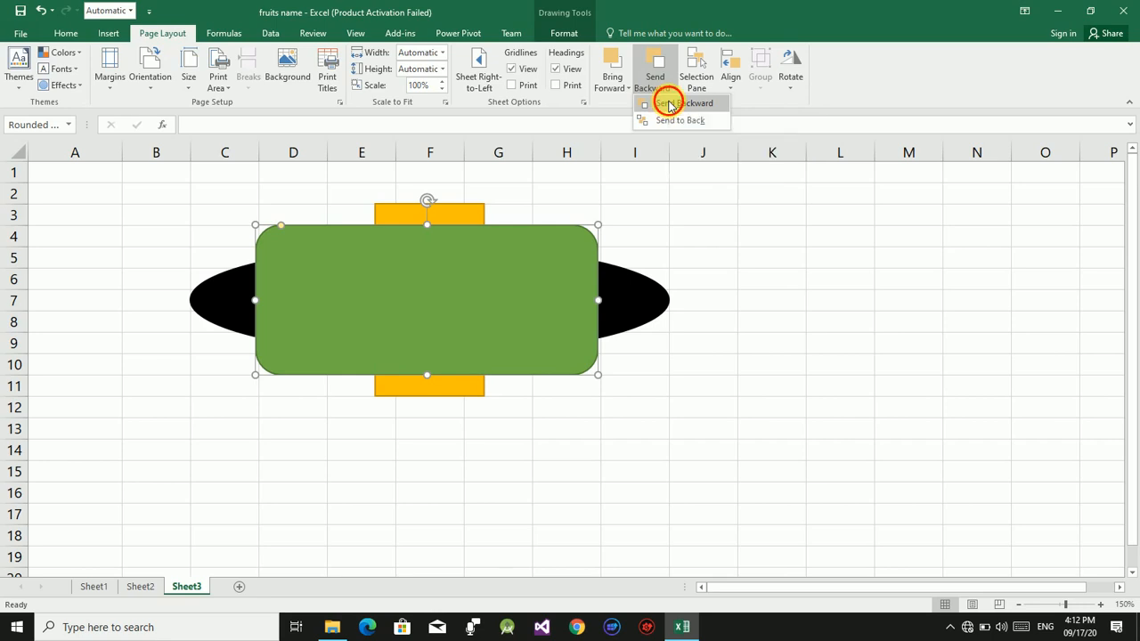
click(670, 104)
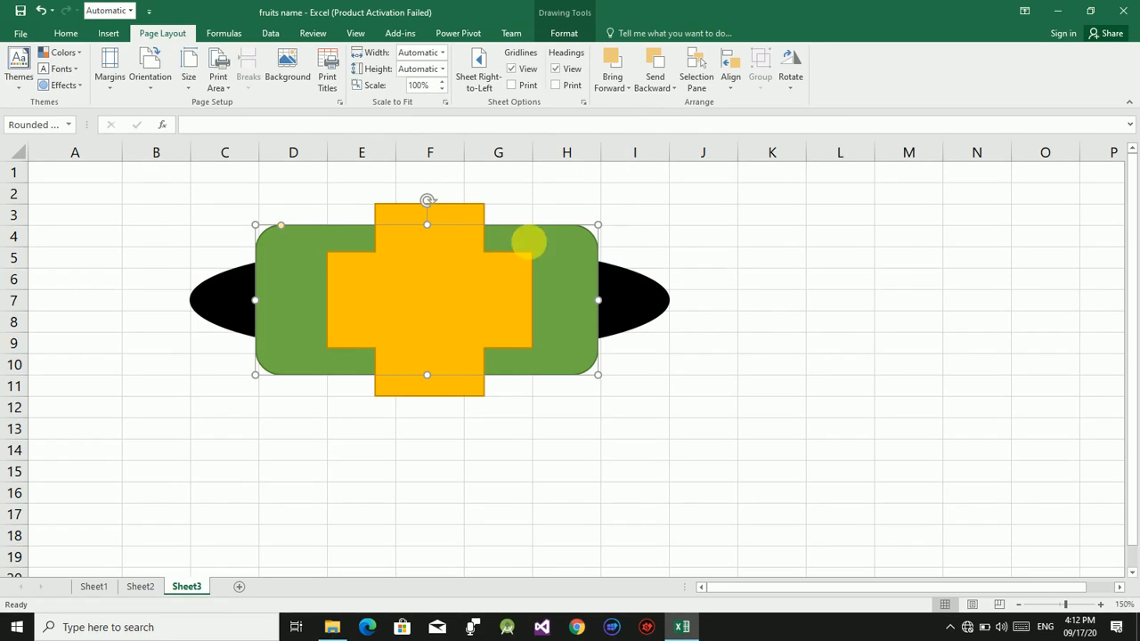
key(ctrl+z)
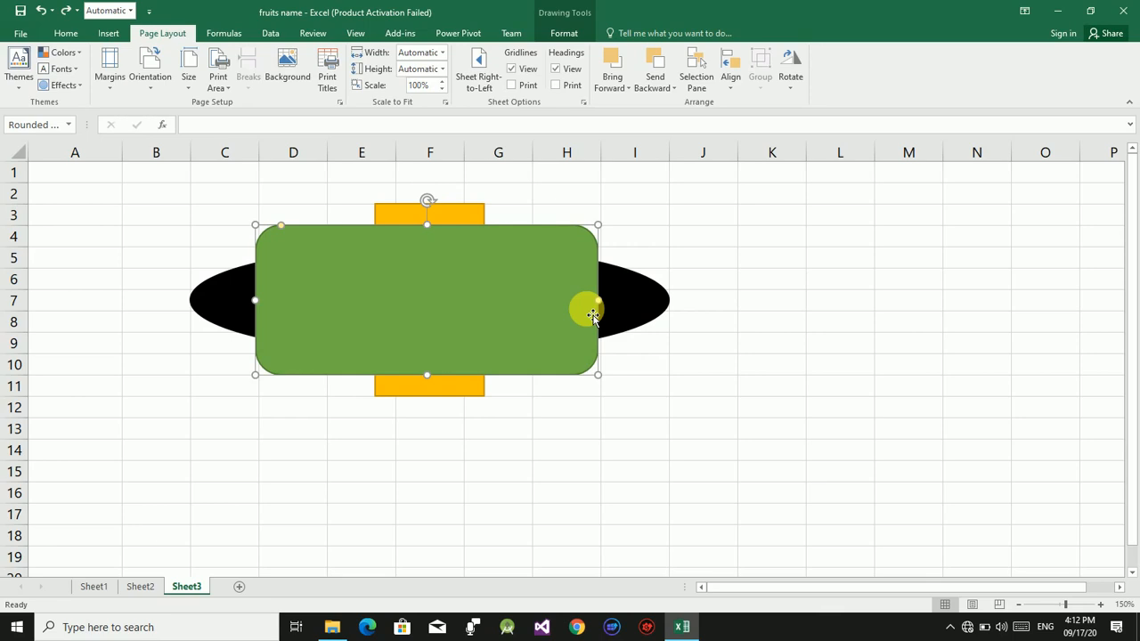
Step: Send the green rounded rectangle to the back, behind the oval and the cross
click(660, 89)
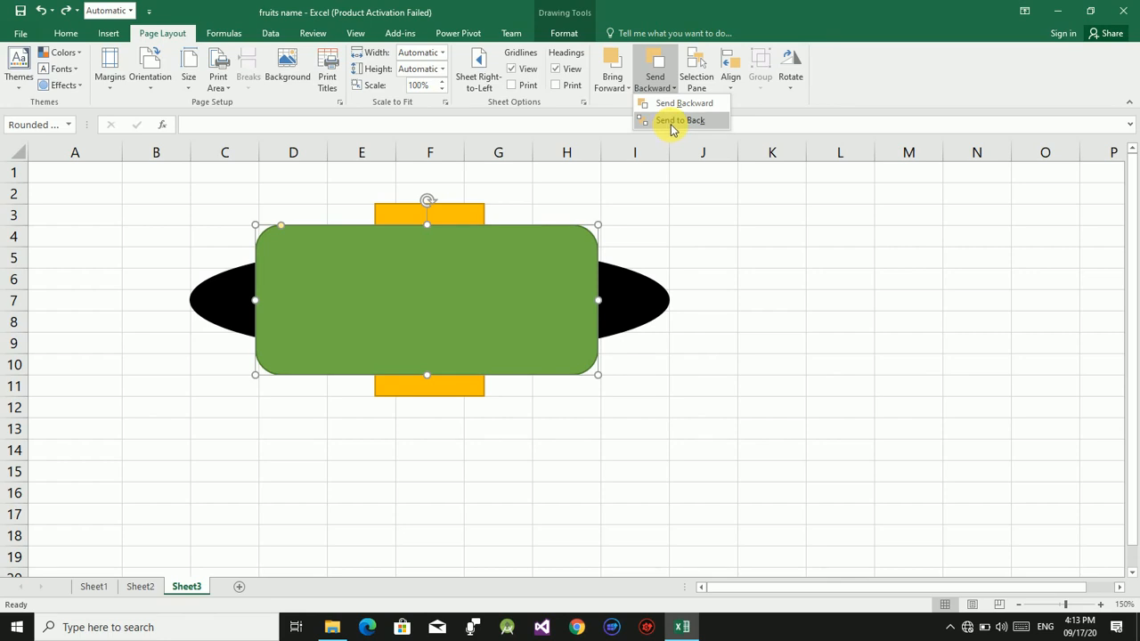
click(672, 130)
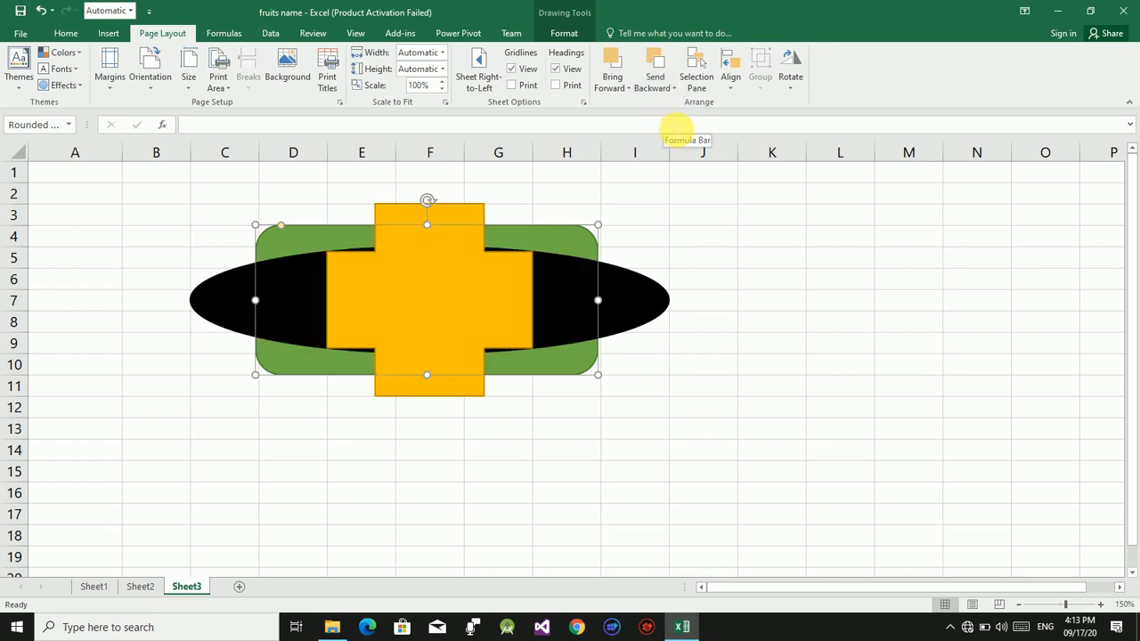